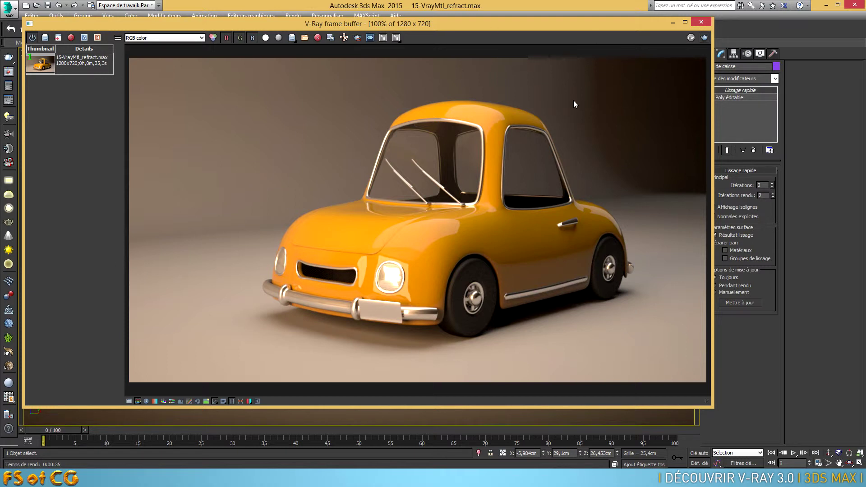
Step: Close the frame buffer, open the render setup and enable V-Ray global illumination
left_click(701, 23)
left_click(562, 29)
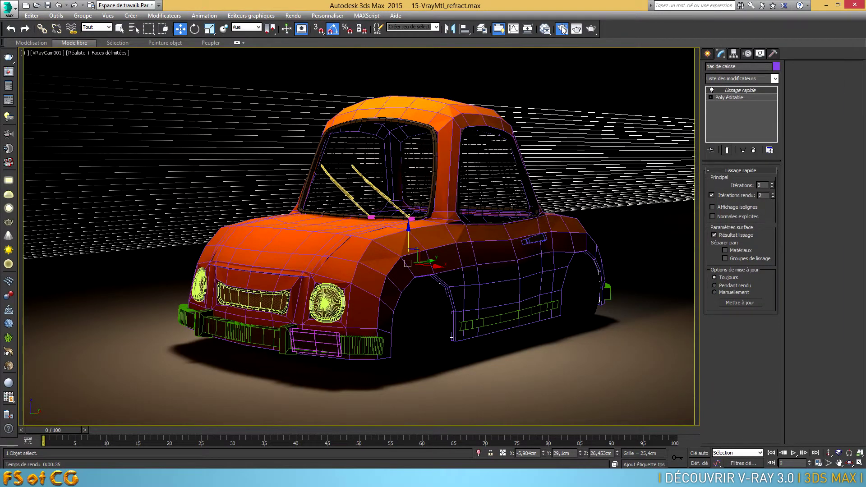
left_click_drag(743, 26, 668, 33)
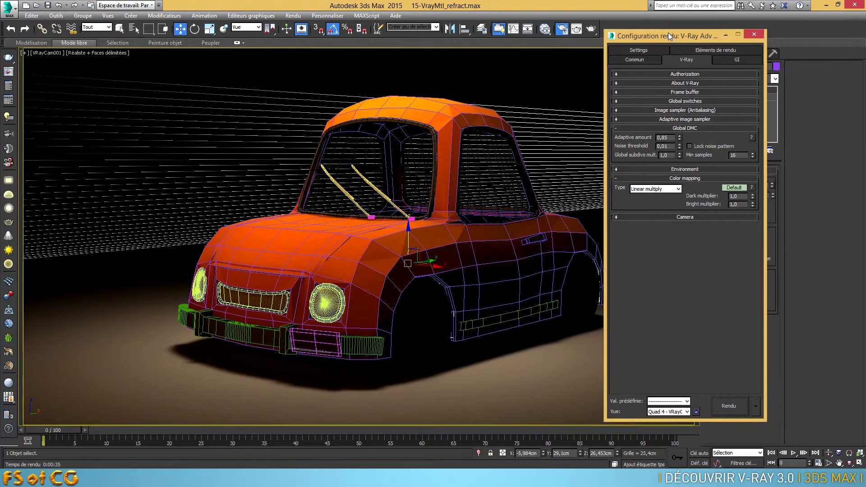
left_click(738, 60)
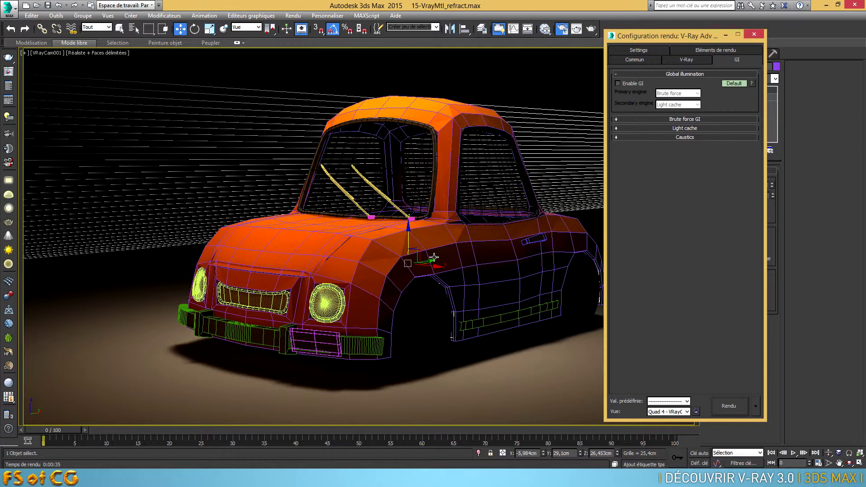
left_click(618, 84)
Step: Expand the Brute force GI and Light cache settings, and set the primary GI engine to Irradiance map
left_click(669, 119)
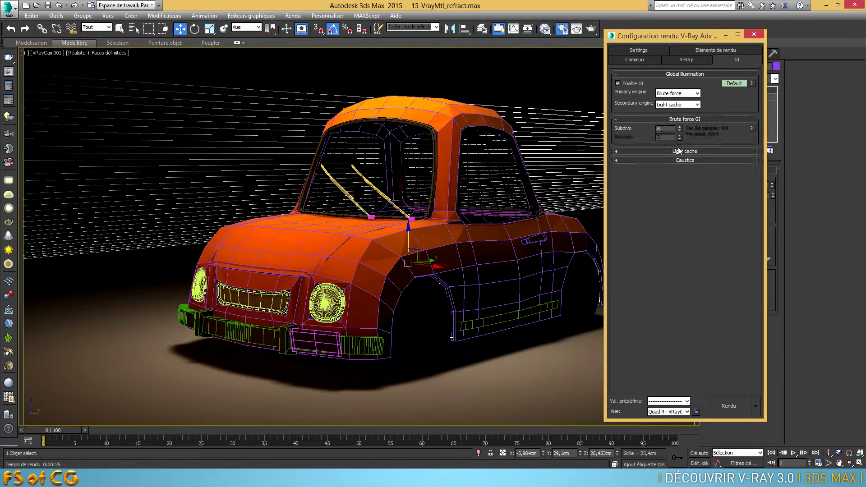
left_click(680, 152)
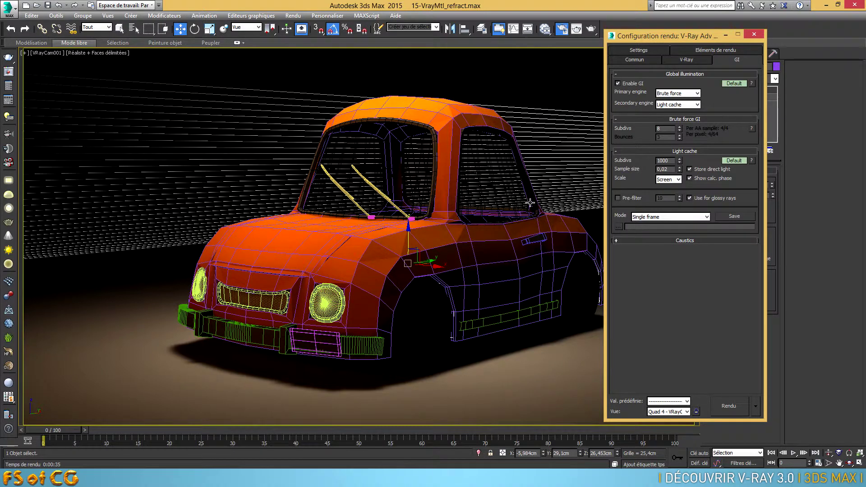
left_click(681, 94)
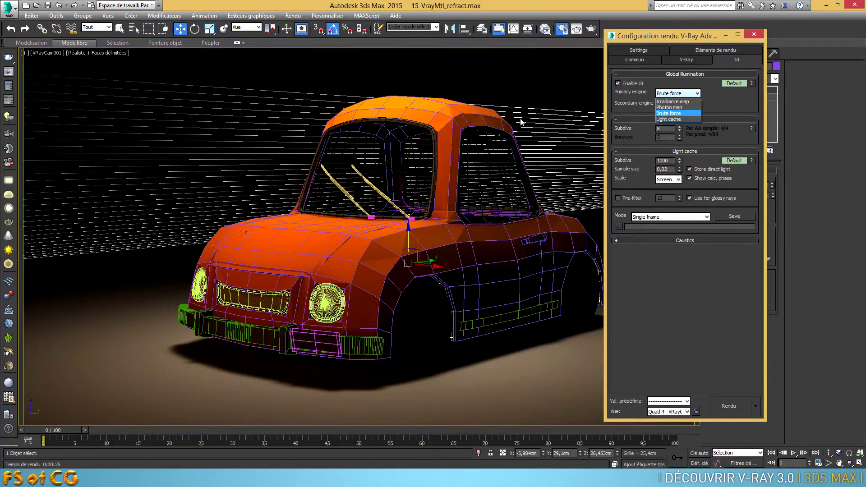
left_click(675, 102)
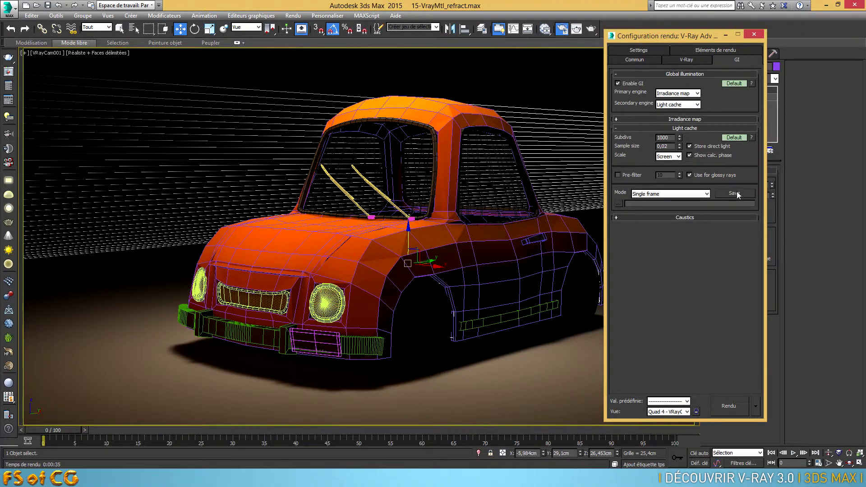
Step: Examine the Advanced and Expert levels of the Global illumination settings
left_click(735, 83)
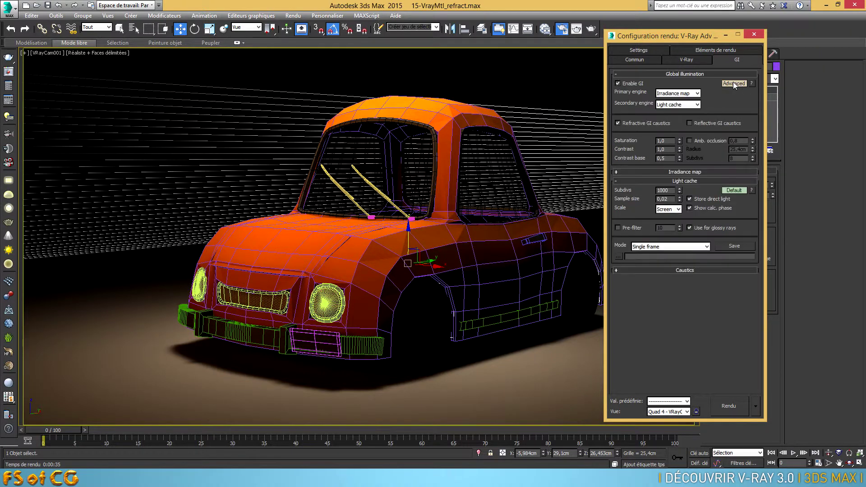
left_click(734, 83)
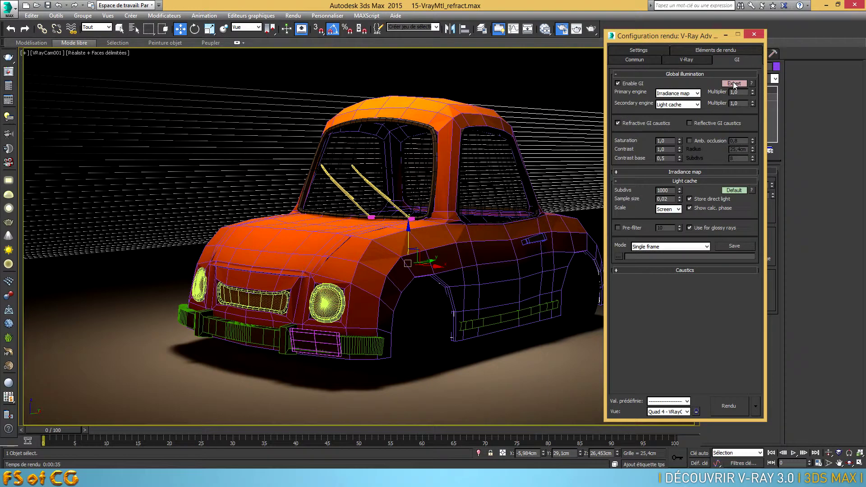
left_click(735, 83)
left_click(734, 83)
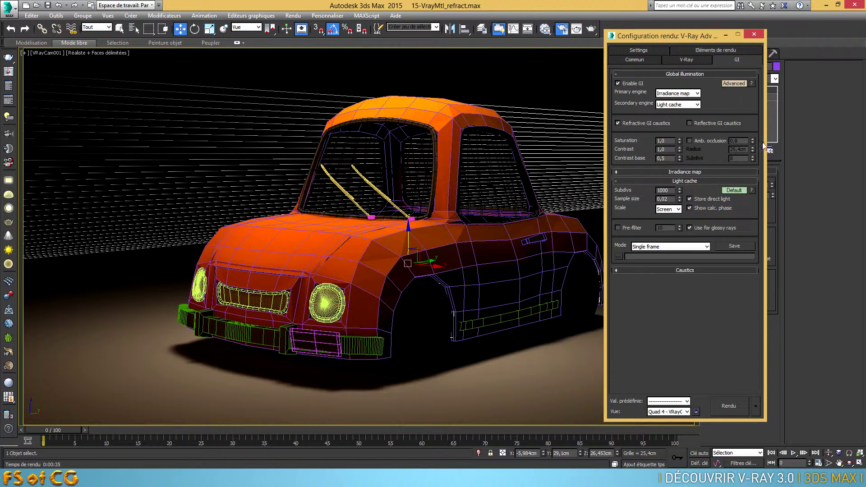
Step: Expand the Irradiance map settings, check their Expert options, and return both Irradiance map and Global illumination to Default mode
left_click(716, 172)
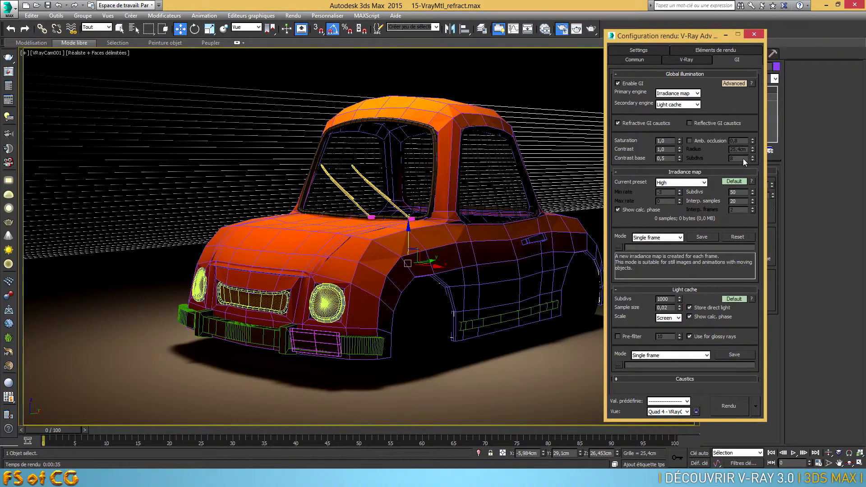
left_click(732, 181)
left_click(733, 182)
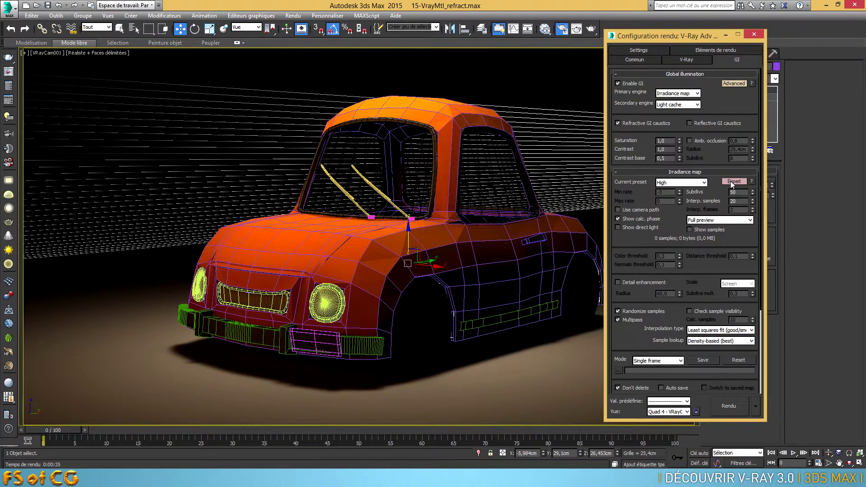
left_click(733, 182)
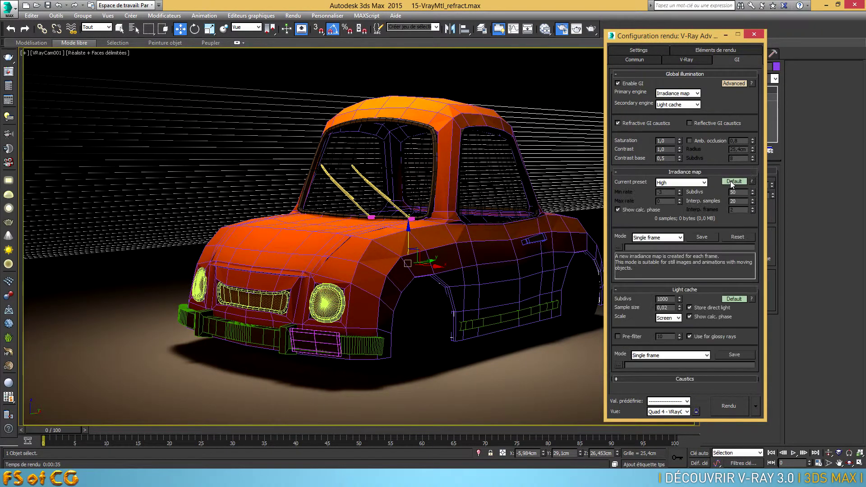
left_click(740, 84)
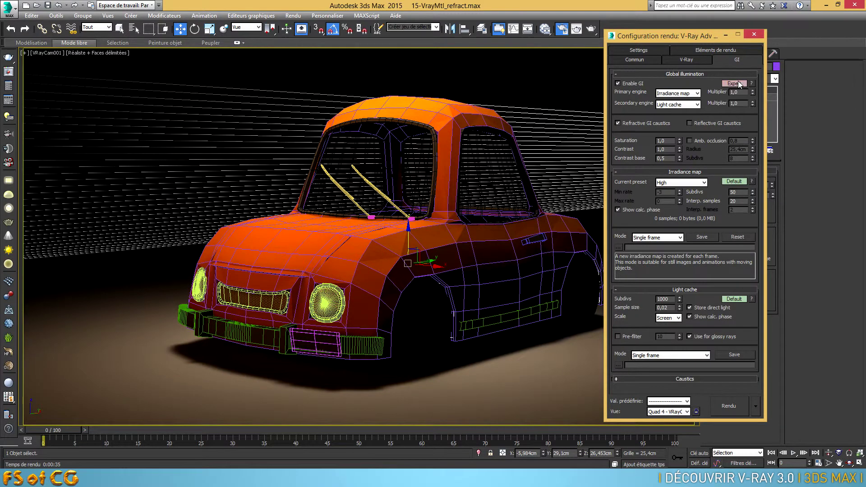
left_click(739, 84)
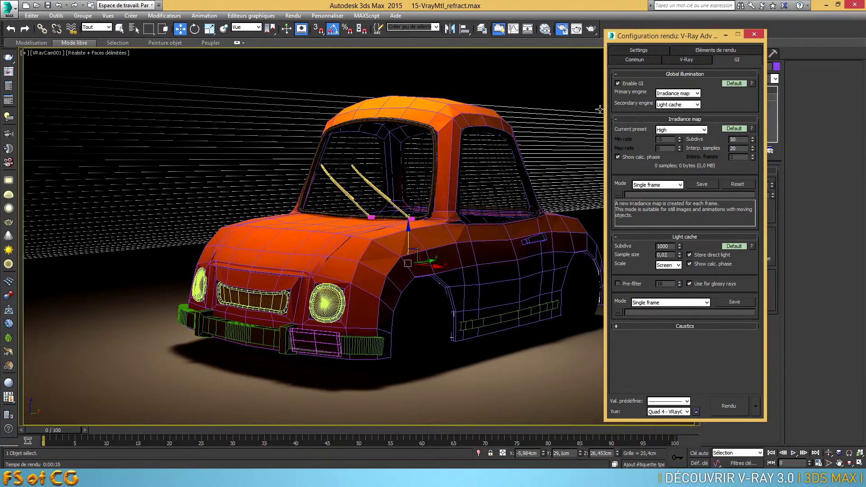
Step: Save the current render to the frame buffer history and render the scene again with global illumination enabled
left_click(9, 72)
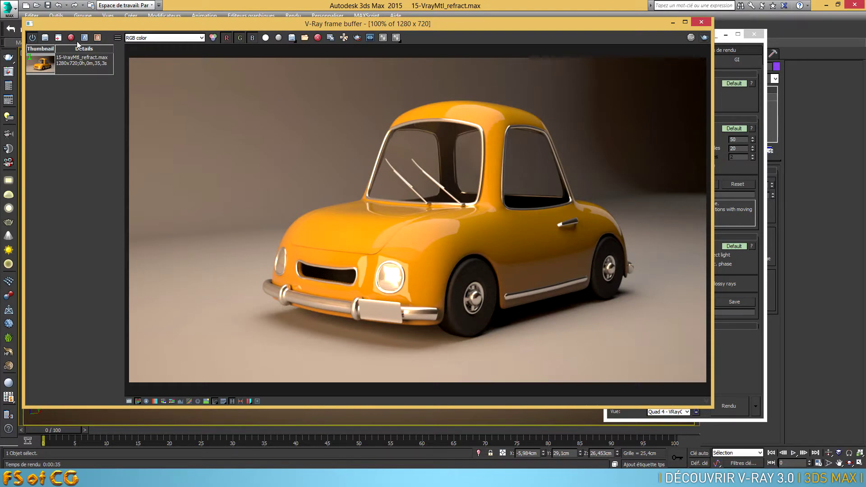
left_click(45, 38)
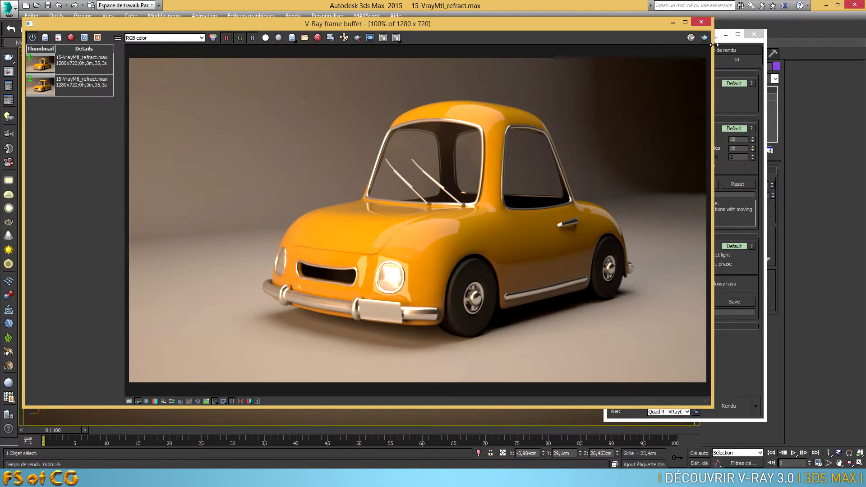
left_click(746, 51)
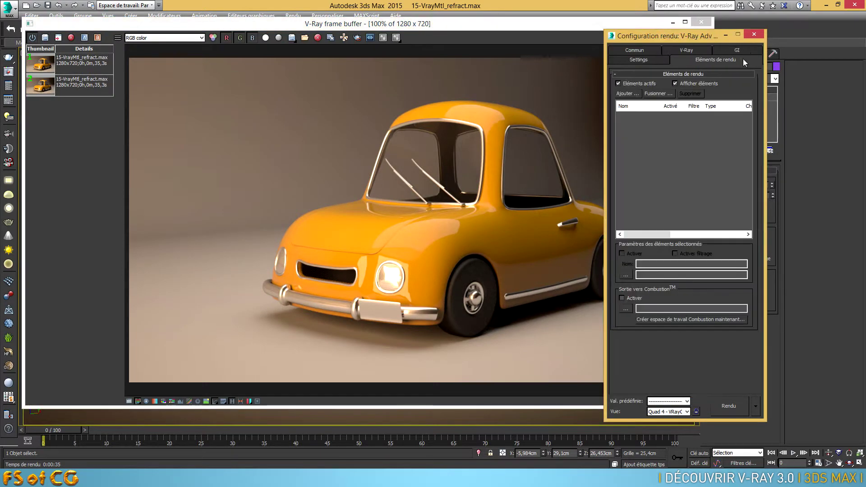
left_click(645, 61)
left_click(687, 51)
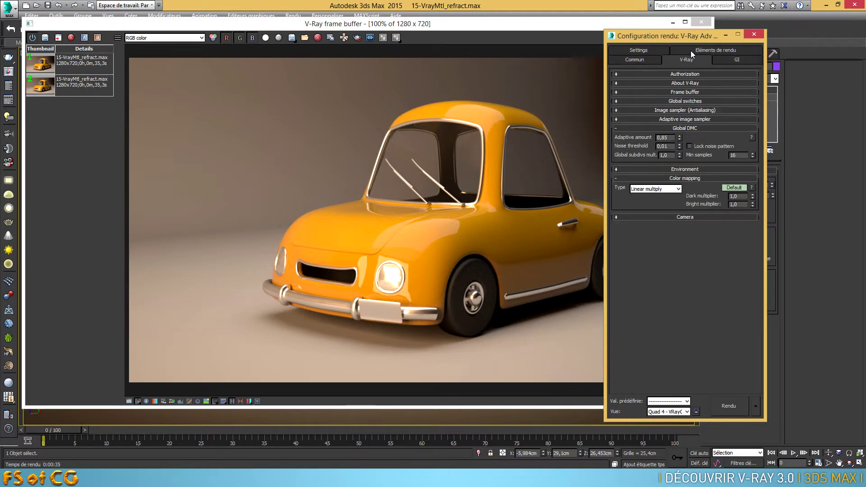
left_click(737, 60)
left_click_drag(700, 39, 783, 38)
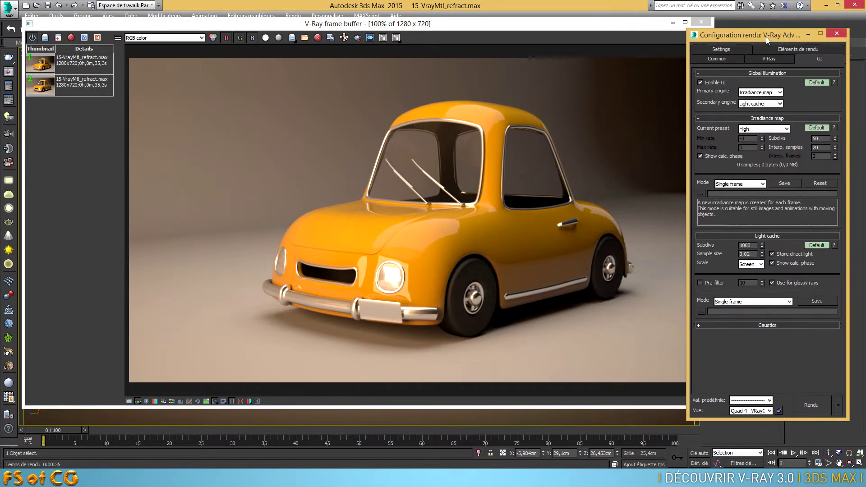
left_click_drag(612, 20, 595, 32)
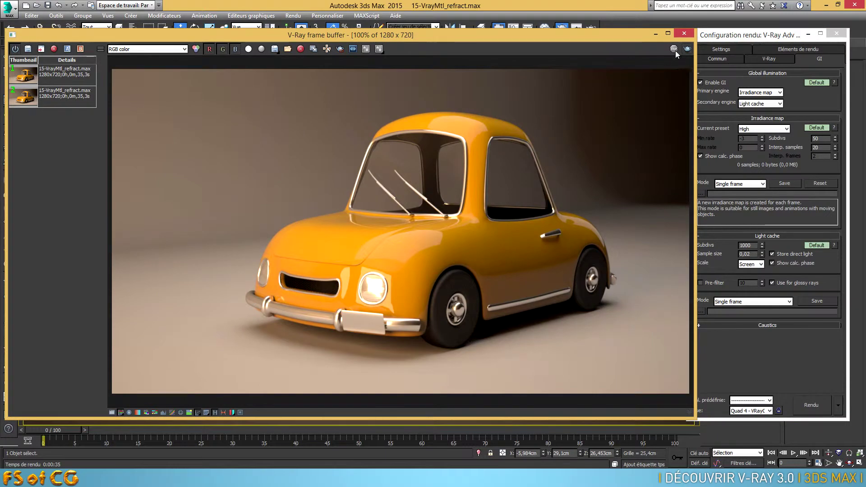
left_click(687, 48)
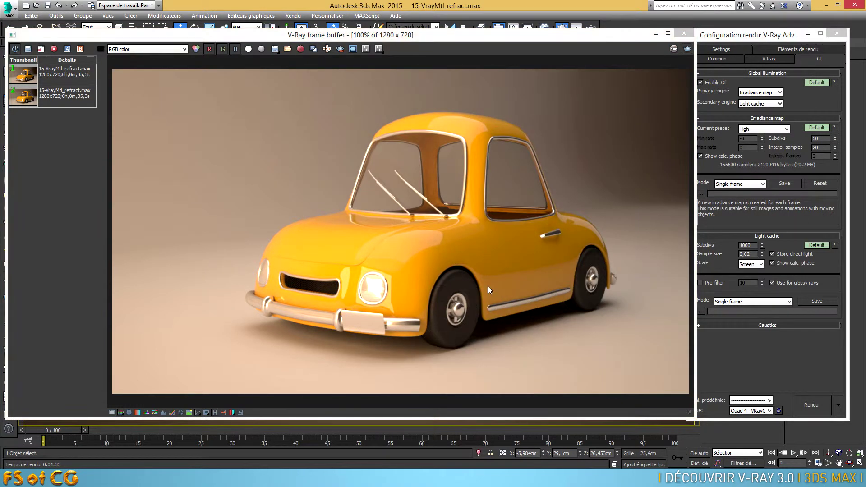
Step: Save the new render to the history, and set it as image A and the previous render without GI as image B
left_click(28, 49)
left_click(42, 79)
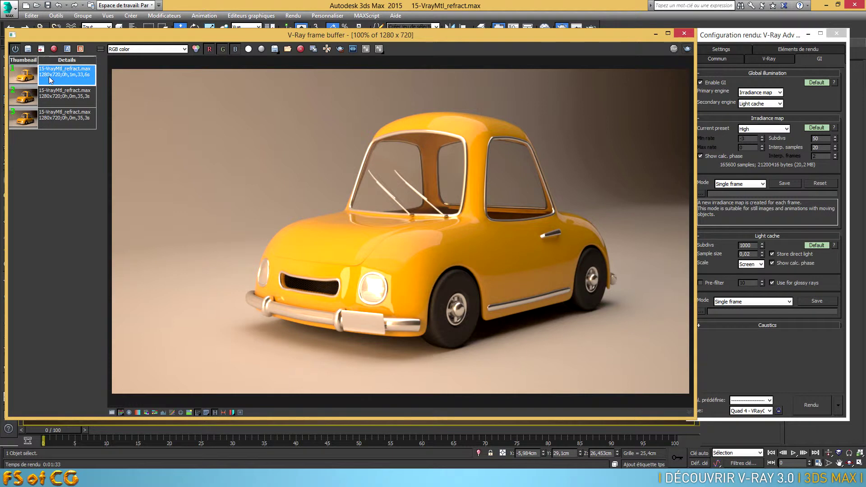
left_click(67, 49)
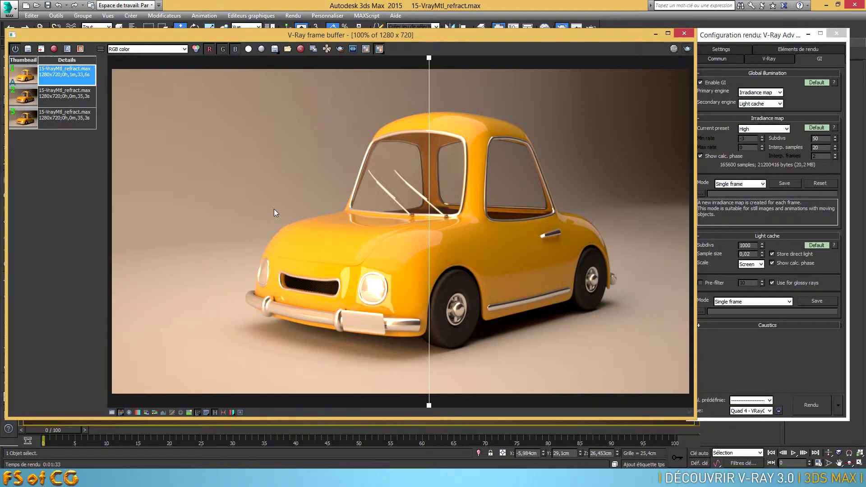
left_click(89, 104)
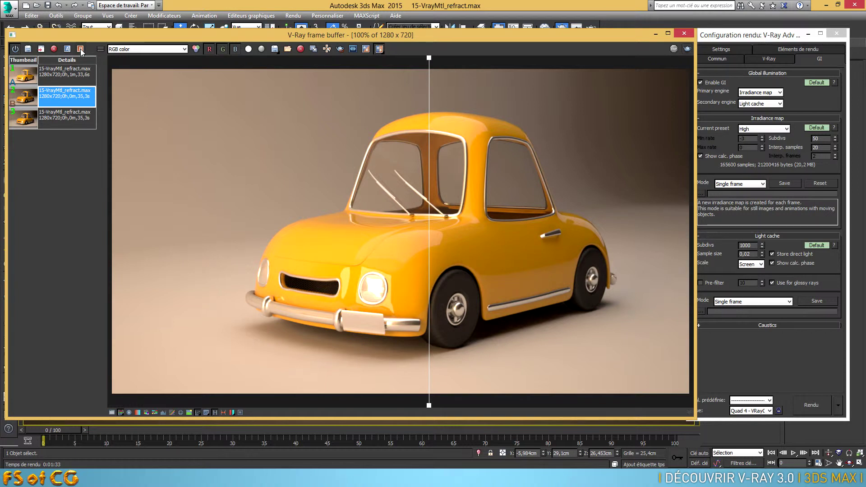
left_click(80, 49)
Step: Compare the renders with and without GI by moving the A/B divider across the rear of the car, and close the frame buffer
left_click_drag(435, 60, 682, 140)
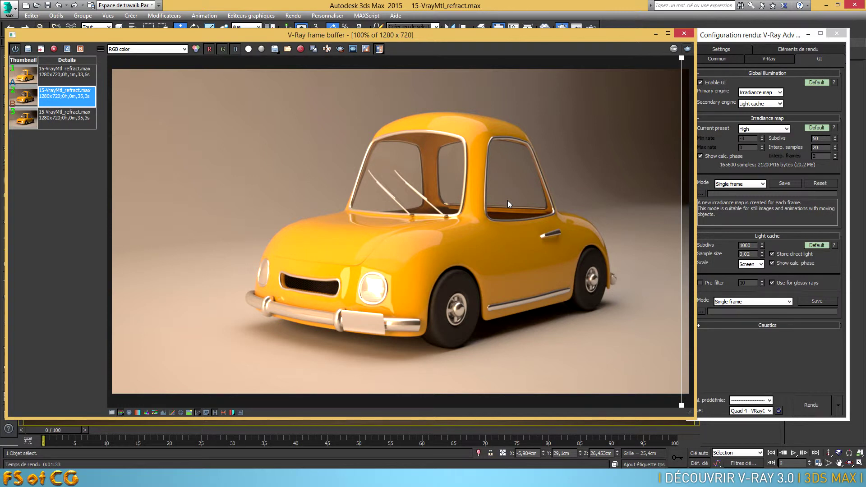
left_click_drag(682, 59, 624, 199)
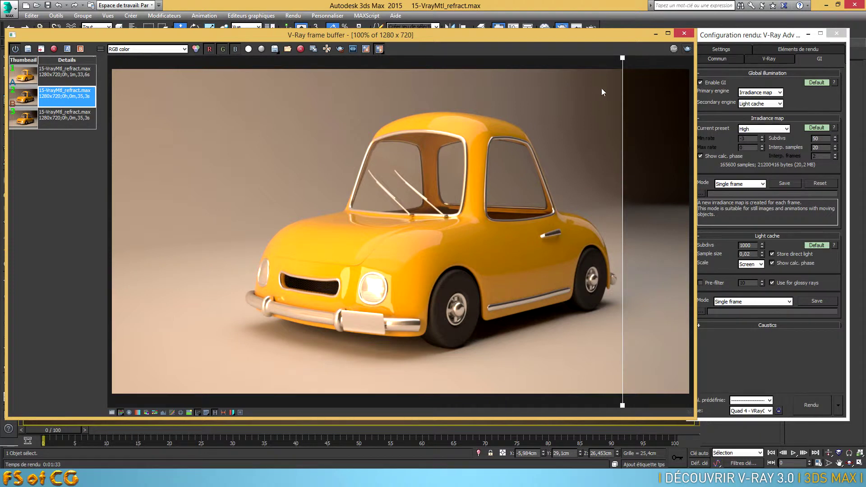
left_click_drag(623, 65, 634, 194)
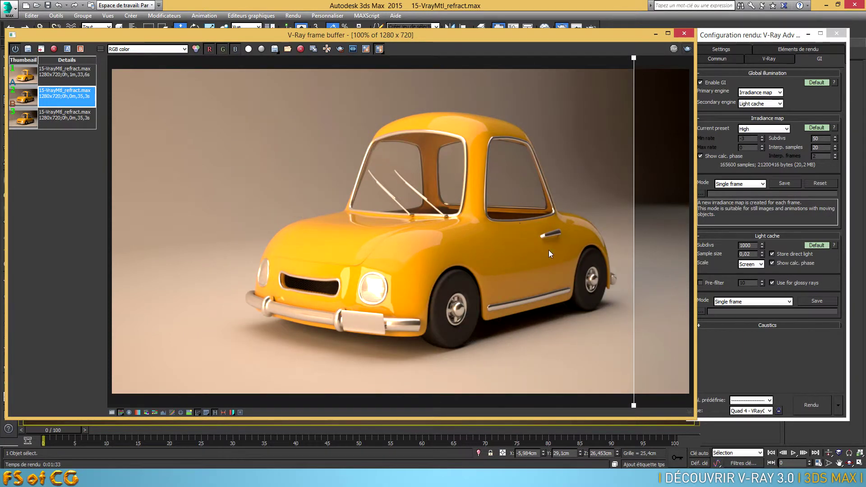
left_click_drag(635, 64, 644, 118)
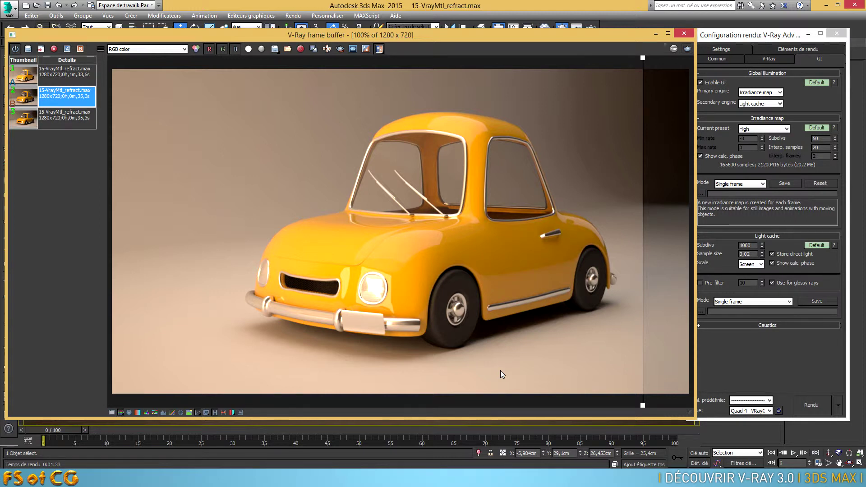
left_click(684, 33)
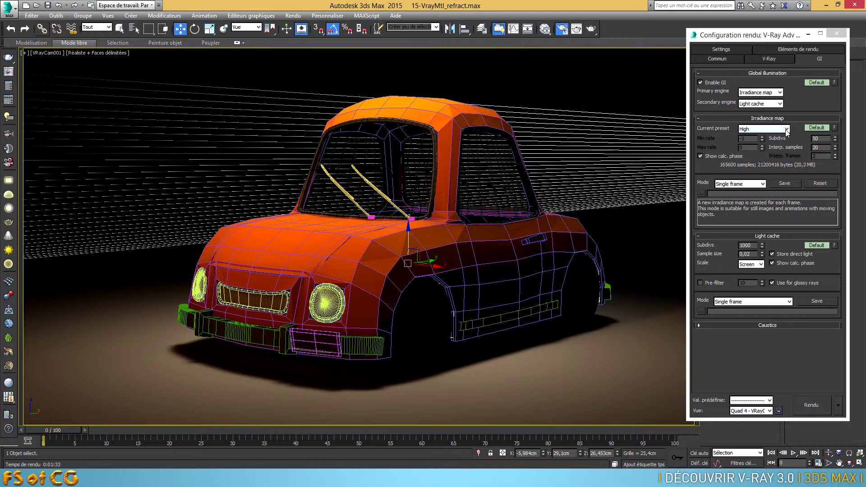
Step: Switch the irradiance map preset to Custom and step through its editable rate fields
left_click(759, 131)
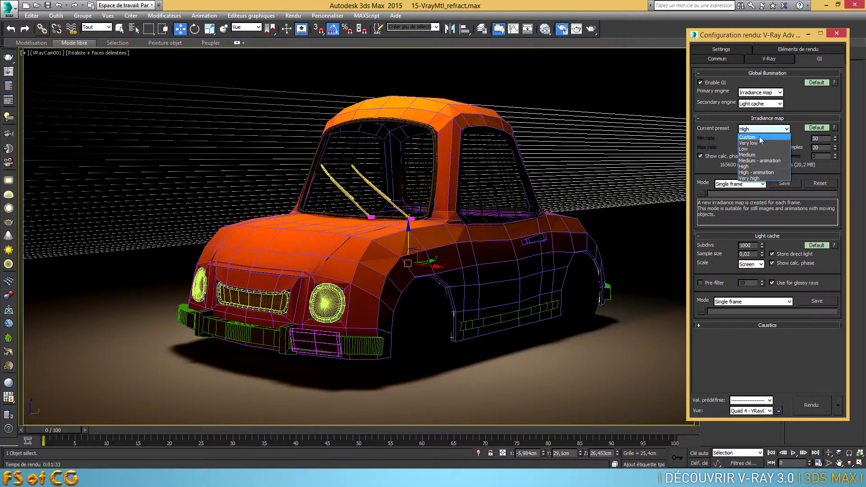
left_click(759, 137)
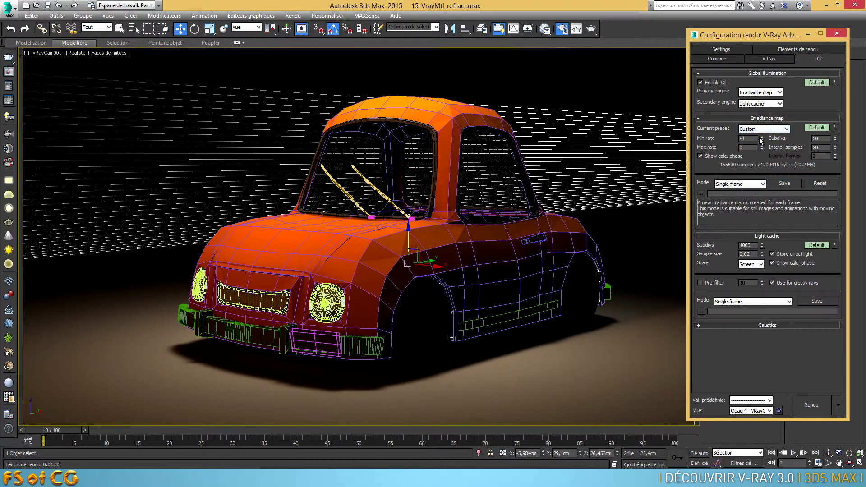
key("Tab")
key("Tab")
key("shift+Tab")
Step: Switch the irradiance map preset successively to Very low, Low, Medium, Medium - animation and High to compare their rates
left_click(777, 130)
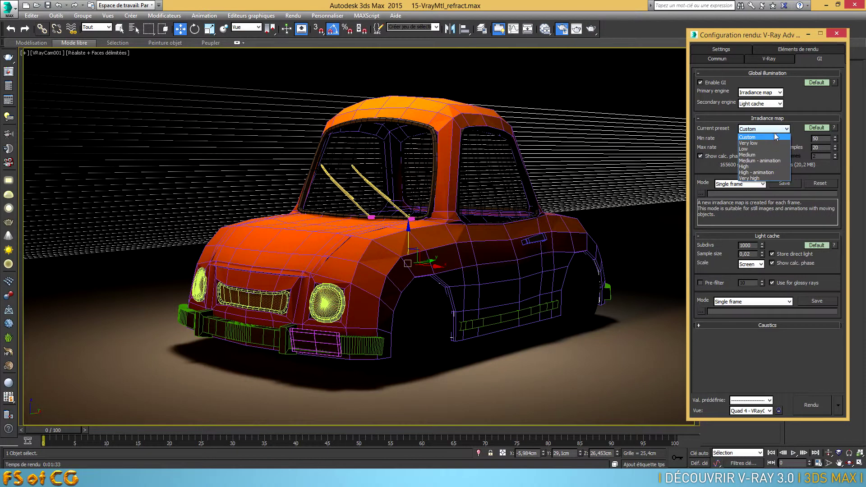
left_click(766, 142)
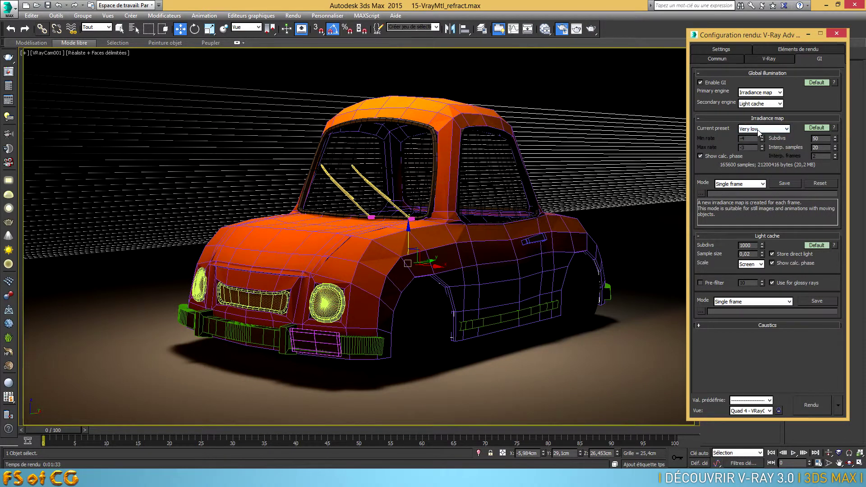
left_click(760, 131)
left_click(756, 147)
left_click(762, 132)
left_click(767, 153)
left_click(769, 132)
left_click(763, 158)
left_click(768, 131)
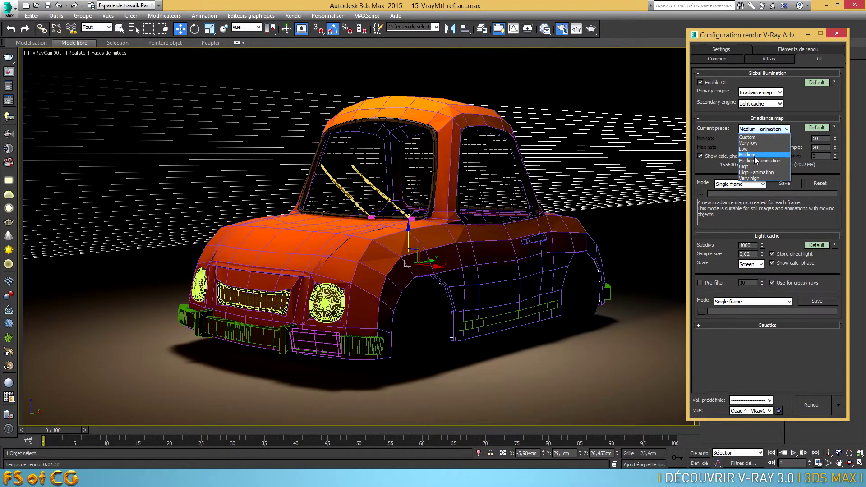
left_click(755, 166)
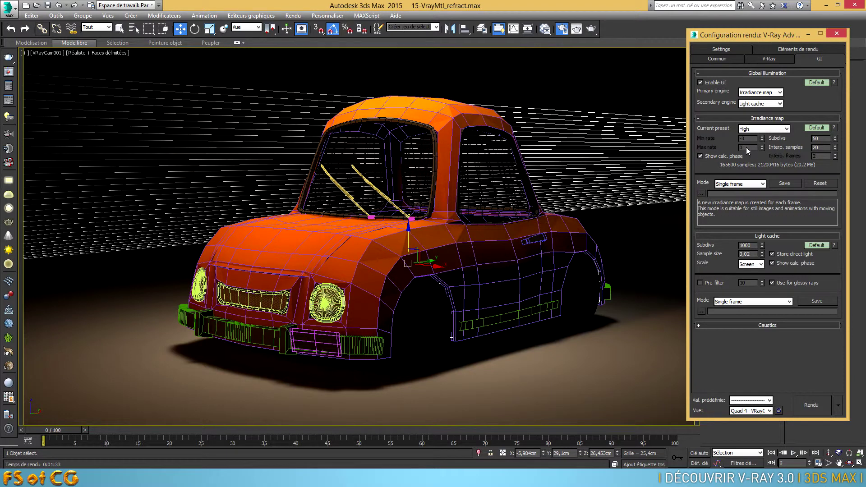
Step: Try the Very high irradiance map preset and return the preset to High
left_click(752, 129)
left_click(758, 179)
left_click_drag(759, 139, 721, 138)
key("Tab")
left_click(775, 129)
left_click(762, 169)
Step: Show the expert global illumination settings, set the primary engine multiplier to 2, and start rendering the scene in the frame buffer
left_click(818, 84)
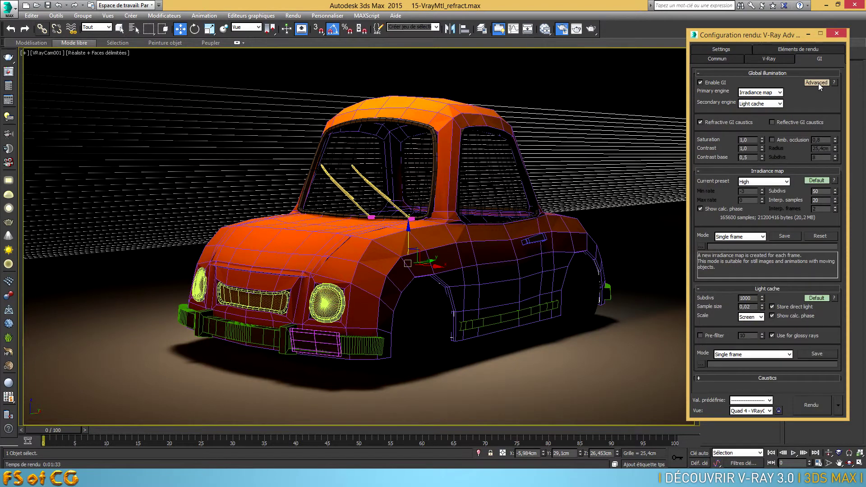
left_click(818, 83)
double_click(817, 91)
type("2")
key("Return")
left_click(8, 71)
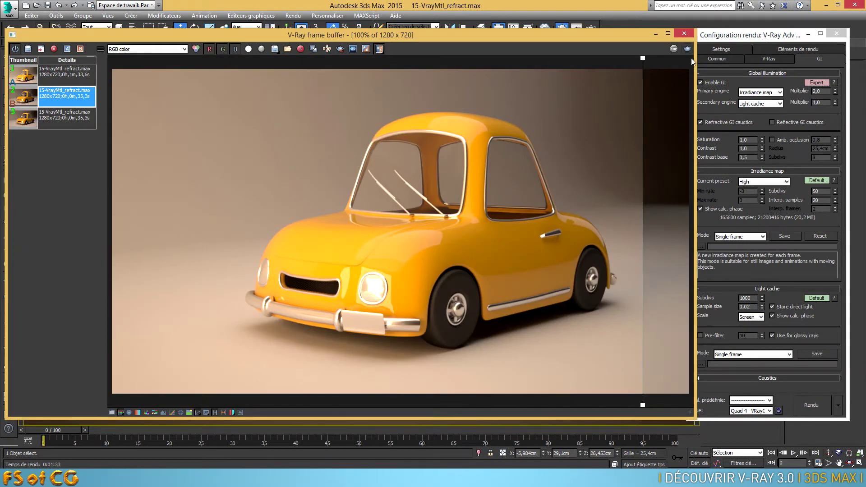
left_click(687, 50)
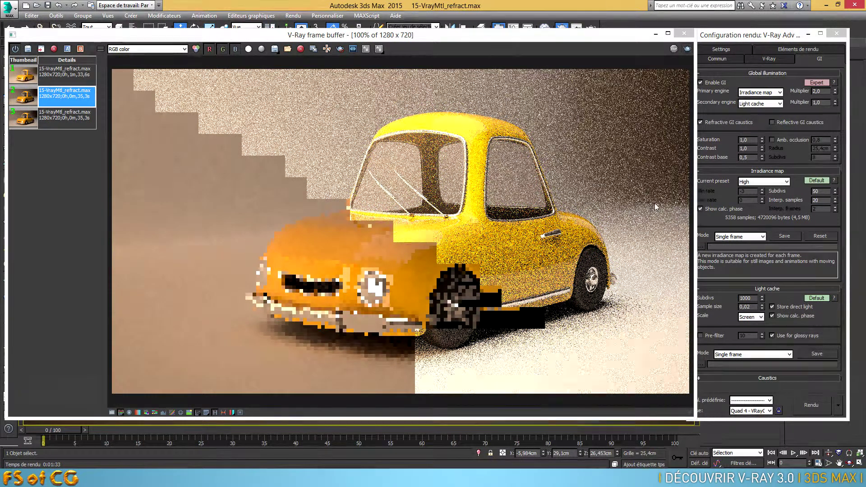
Step: Set the irradiance map preset to Medium and render the scene again
left_click(748, 182)
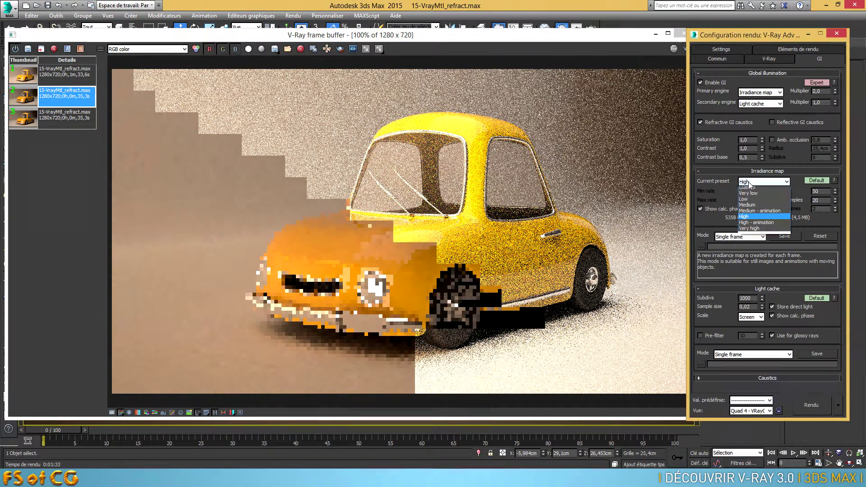
left_click(757, 204)
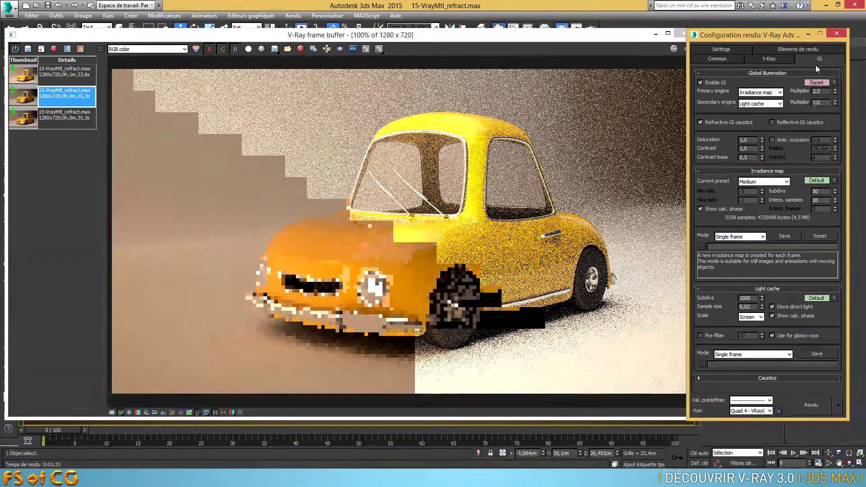
left_click_drag(620, 35, 614, 37)
key("shift+q")
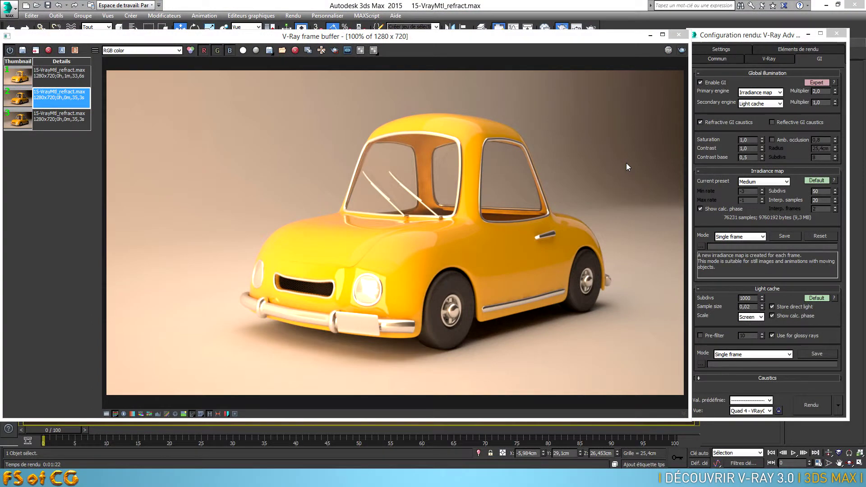
Step: Save the new render to the history and compare it as image A with the previous GI render as image B across the car
left_click(25, 53)
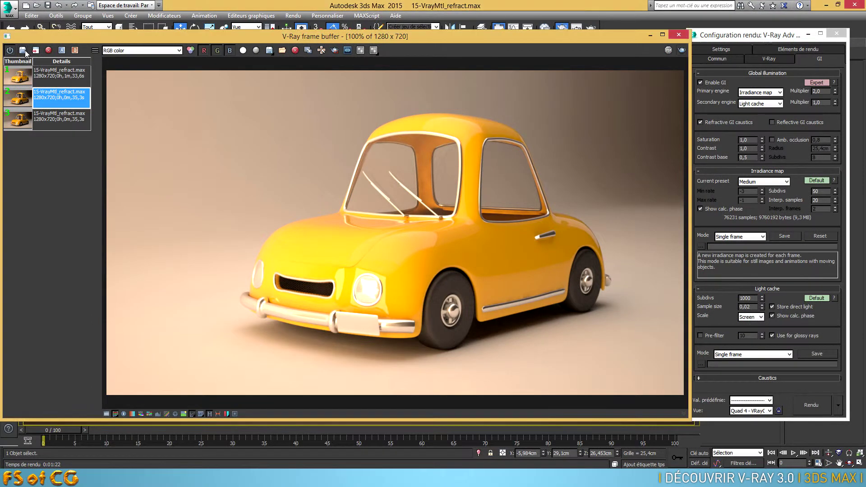
left_click(50, 75)
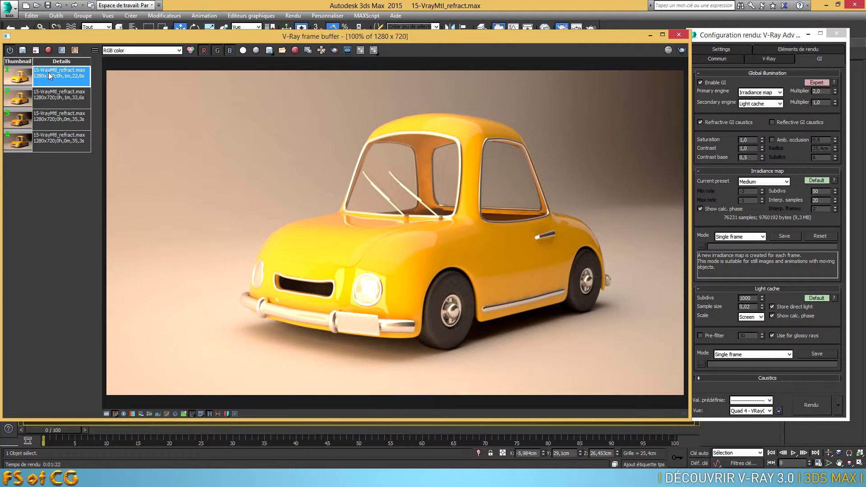
left_click(63, 51)
left_click(61, 96)
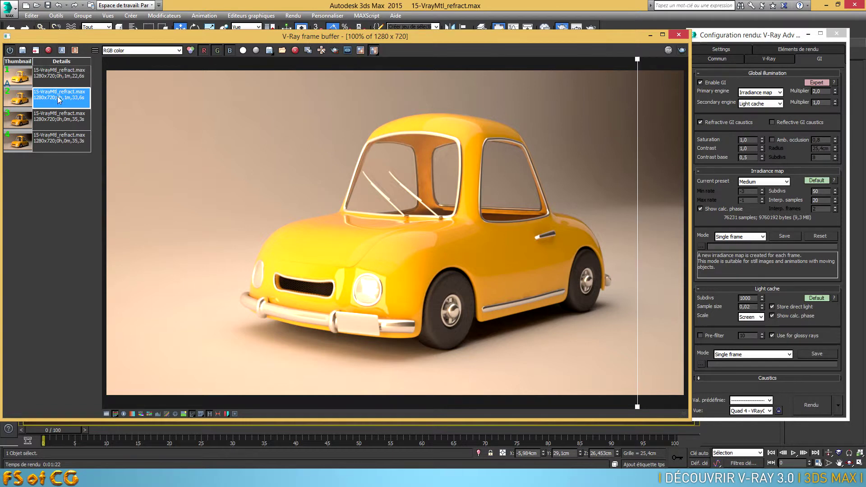
left_click(72, 50)
left_click_drag(639, 64, 303, 180)
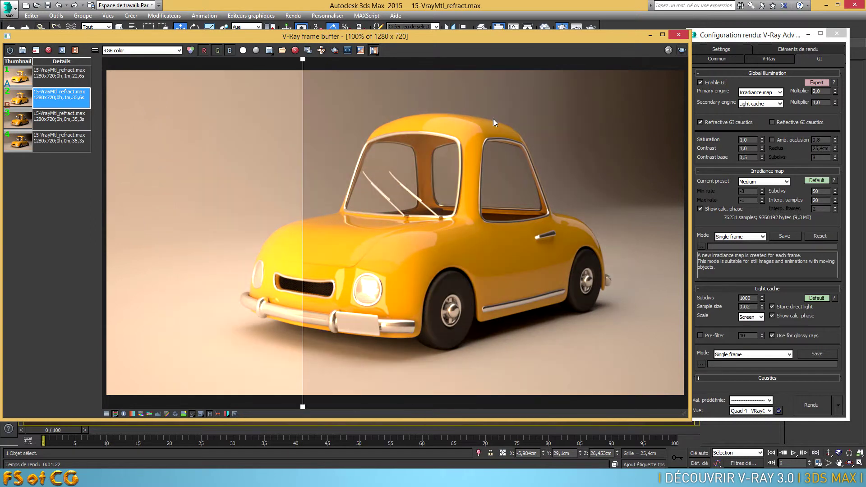
left_click_drag(303, 64, 410, 115)
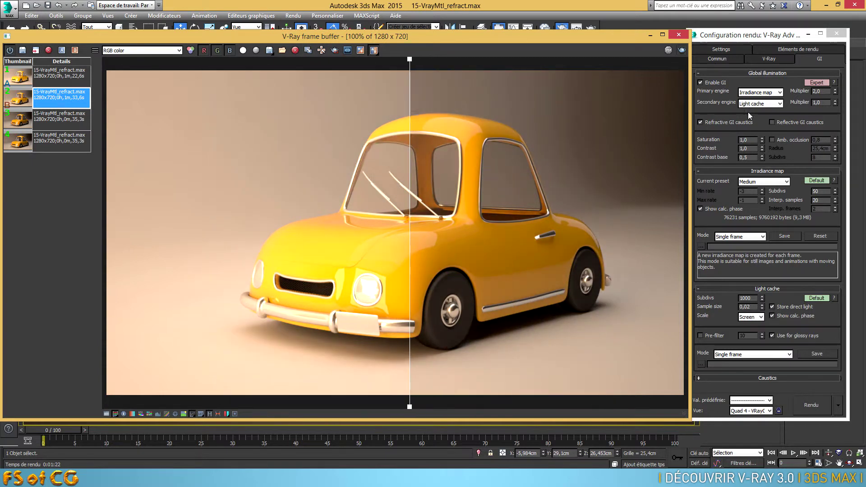
Step: Set the primary engine multiplier back to 1 and close the frame buffer
left_click(828, 118)
double_click(825, 91)
type("1")
key("Return")
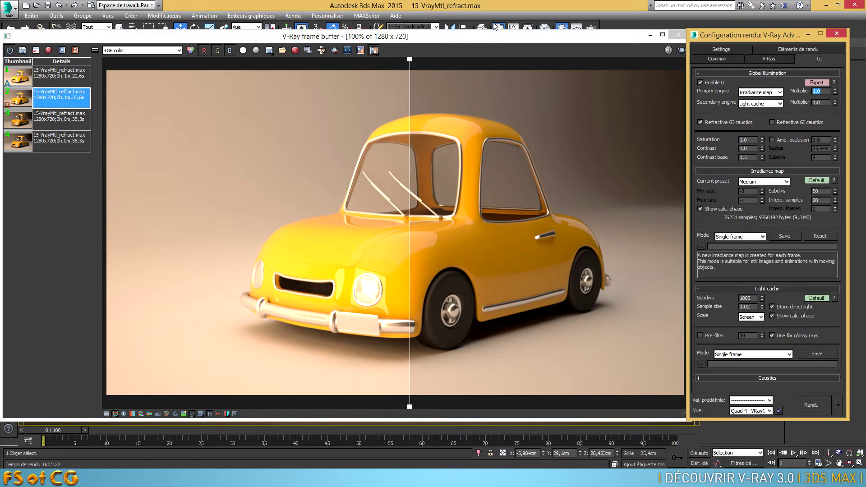
left_click(678, 35)
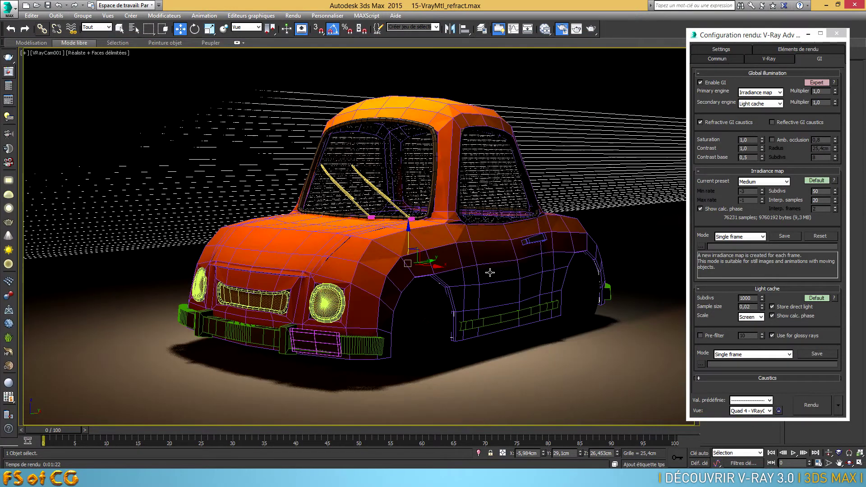